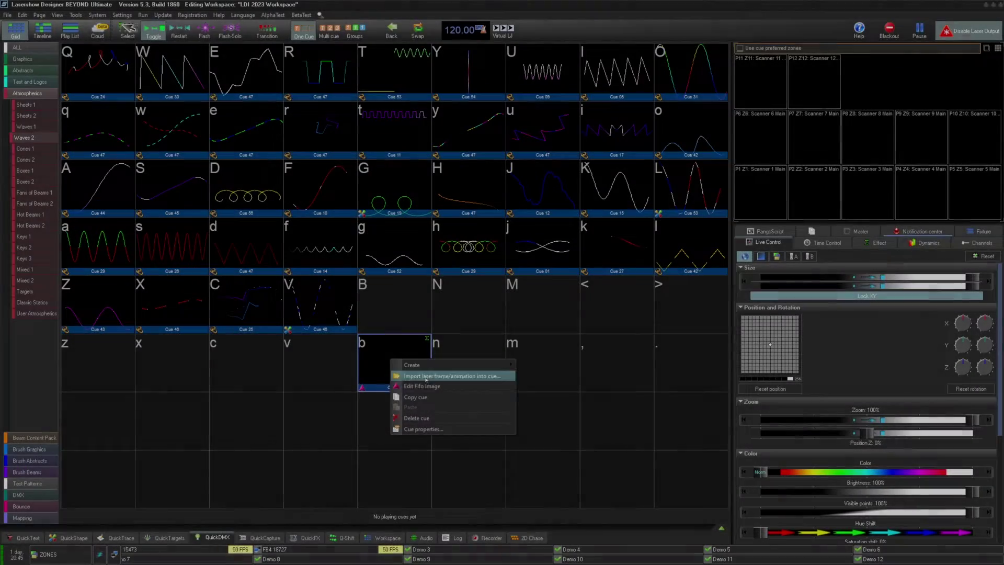
Step: Open the FIFO image in cue b for editing and draw a freehand curve across the canvas
right_click(461, 349)
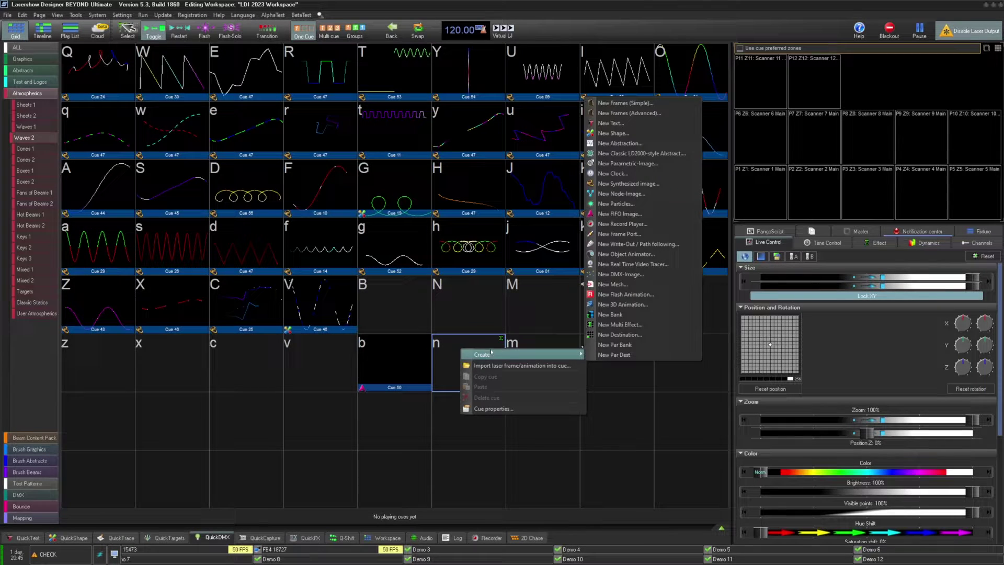
mouse_move(523, 355)
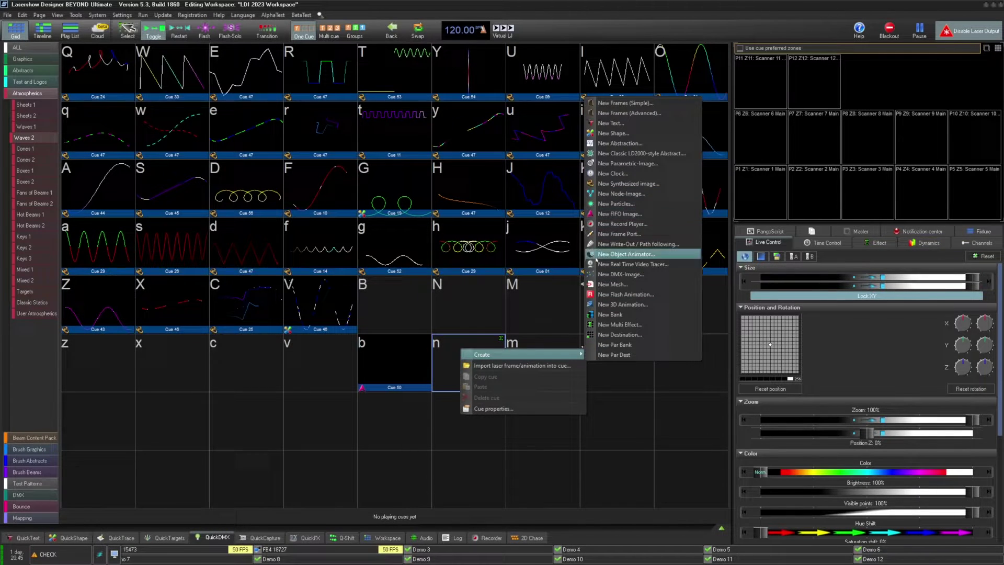
right_click(382, 353)
left_click(419, 383)
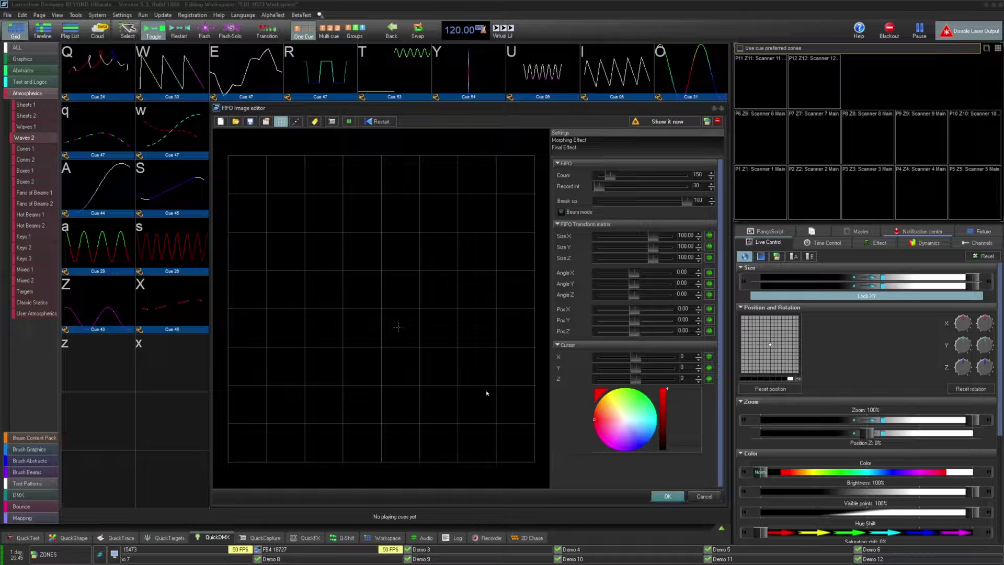
mouse_move(463, 425)
left_mouse_down()
mouse_move(512, 321)
mouse_move(419, 392)
mouse_move(311, 392)
mouse_move(467, 302)
mouse_move(451, 191)
mouse_move(350, 293)
mouse_move(276, 323)
mouse_move(325, 208)
mouse_move(287, 169)
left_mouse_up()
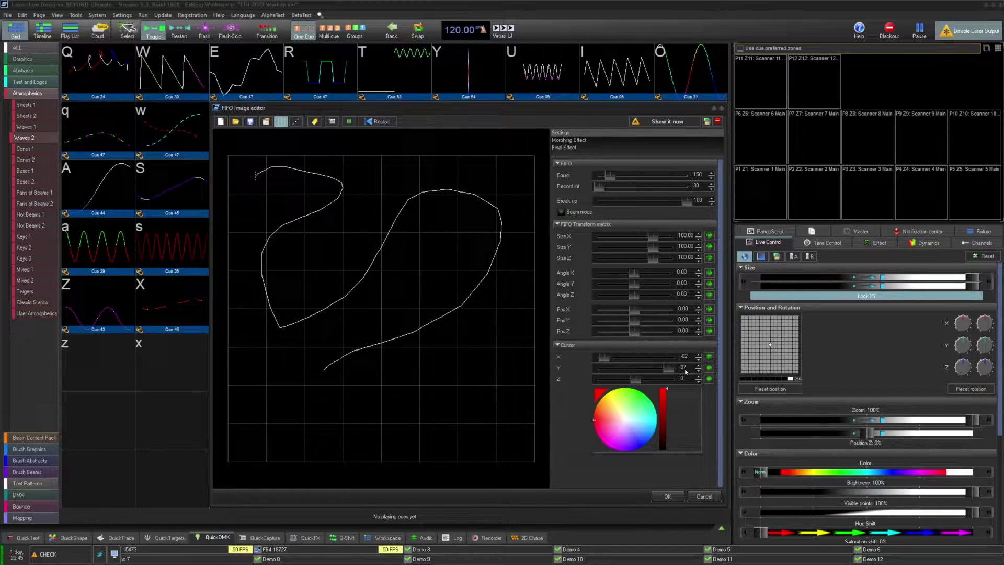
Step: Check the input source options for the cursor's X value, close them unchanged and restart the FIFO image
left_click(710, 357)
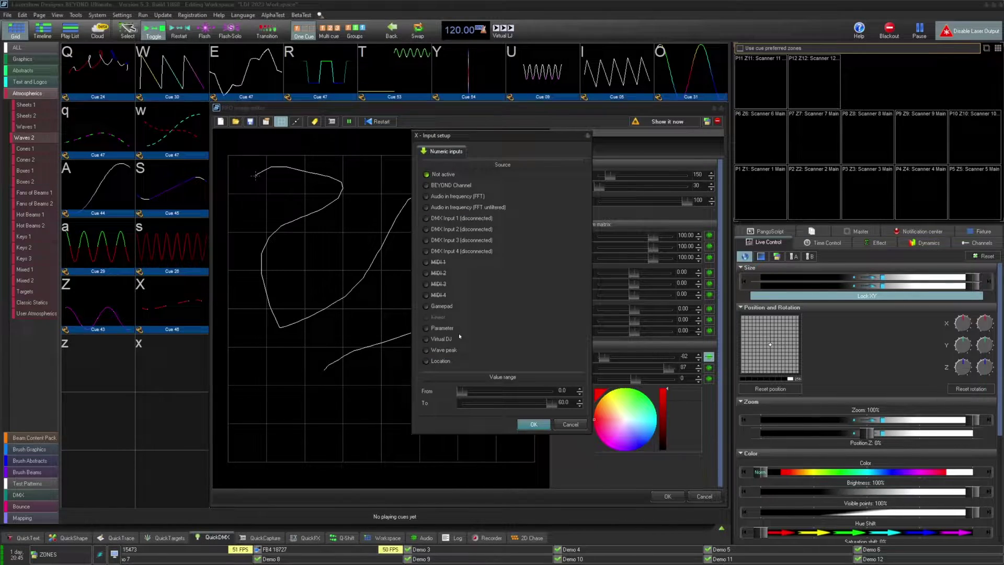
left_click(571, 424)
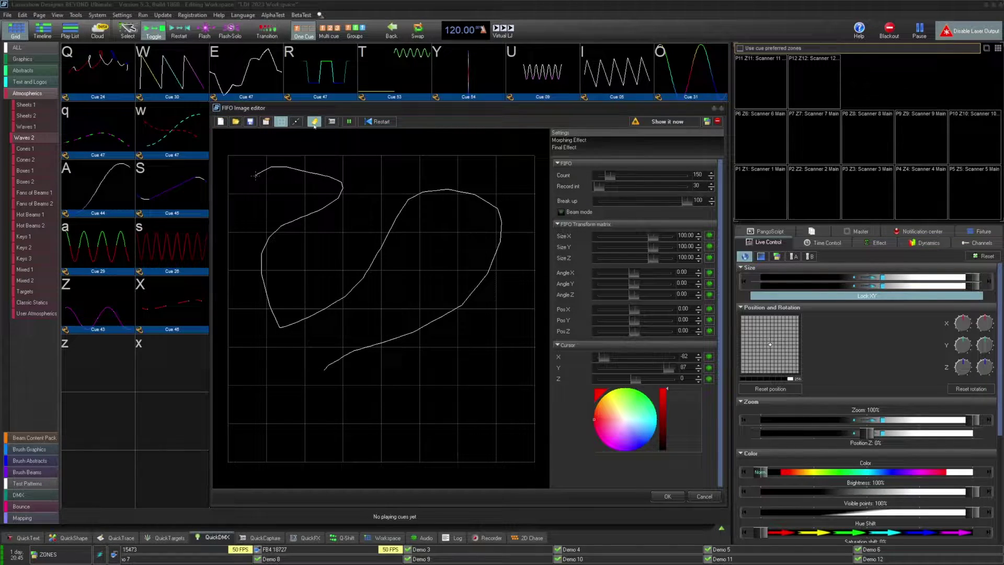
left_click(383, 123)
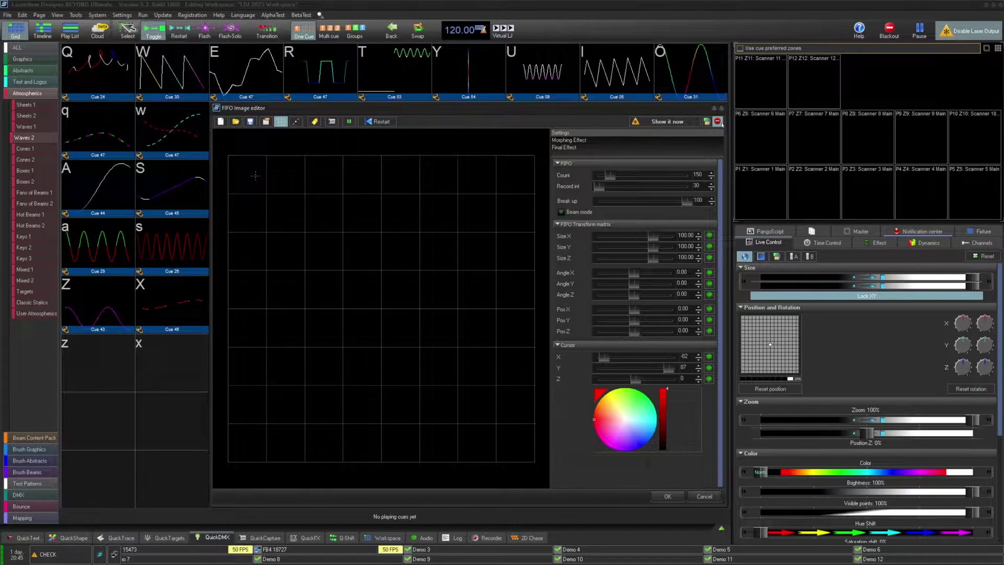
Step: View the Morphing Effect and Final Effect pages and return to the general FIFO settings
left_click(594, 140)
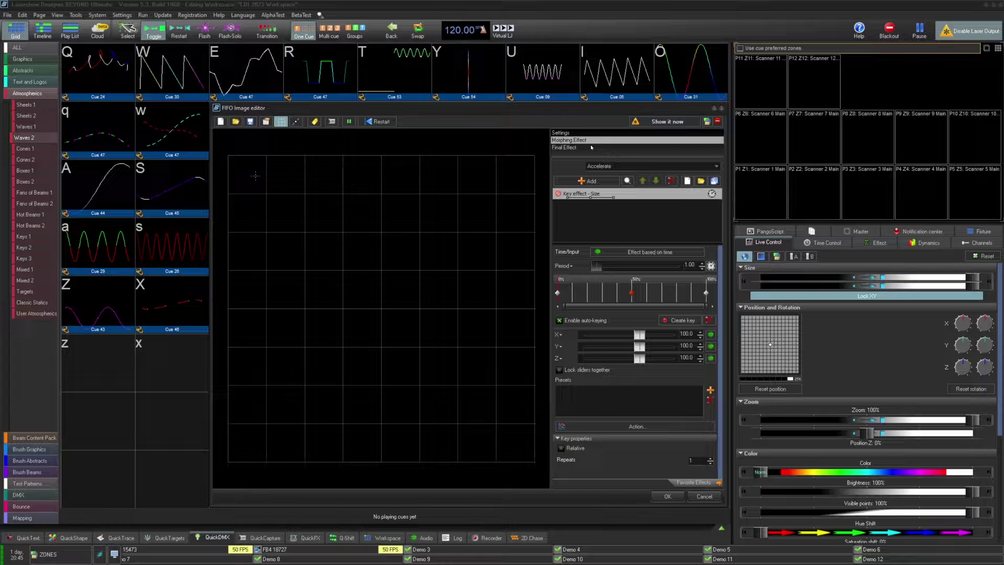
left_click(592, 148)
left_click(592, 135)
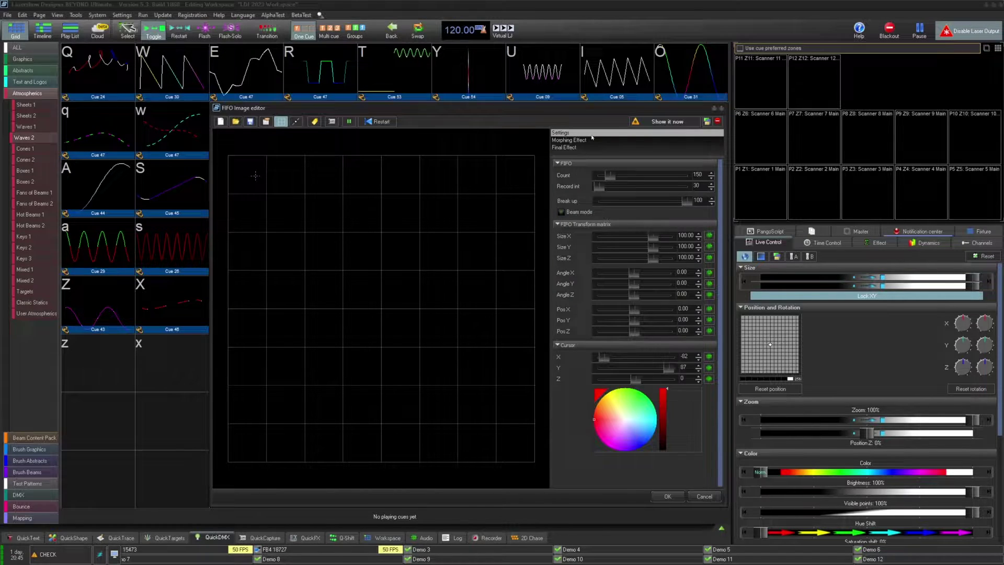
Step: Try a FIFO Count of 101 and a Record int of 883 while drawing freehand test curves
mouse_move(425, 191)
left_mouse_down()
mouse_move(405, 396)
mouse_move(503, 285)
mouse_move(314, 245)
mouse_move(402, 322)
left_mouse_up()
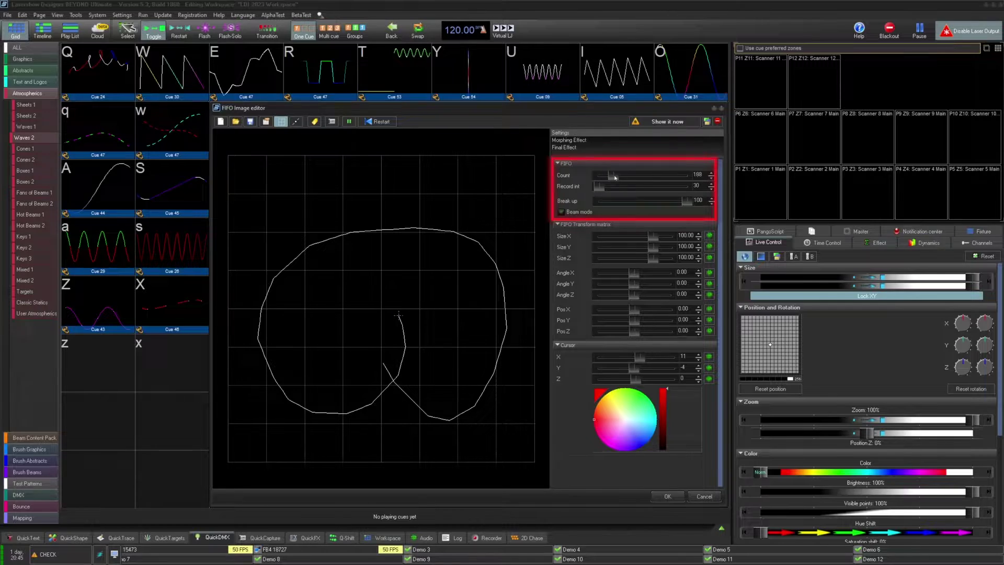
mouse_move(473, 180)
left_mouse_down()
mouse_move(360, 220)
mouse_move(419, 209)
mouse_move(505, 316)
mouse_move(411, 358)
mouse_move(491, 246)
mouse_move(478, 295)
mouse_move(382, 339)
mouse_move(508, 374)
mouse_move(444, 199)
left_mouse_up()
left_click_drag(671, 190, 680, 188)
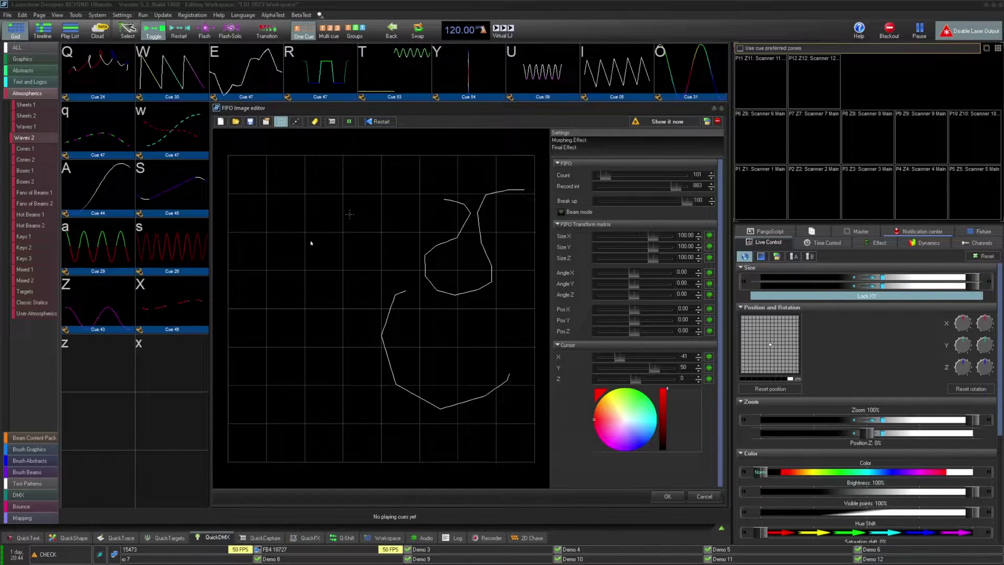
mouse_move(360, 199)
left_mouse_down()
mouse_move(355, 362)
mouse_move(331, 418)
left_mouse_up()
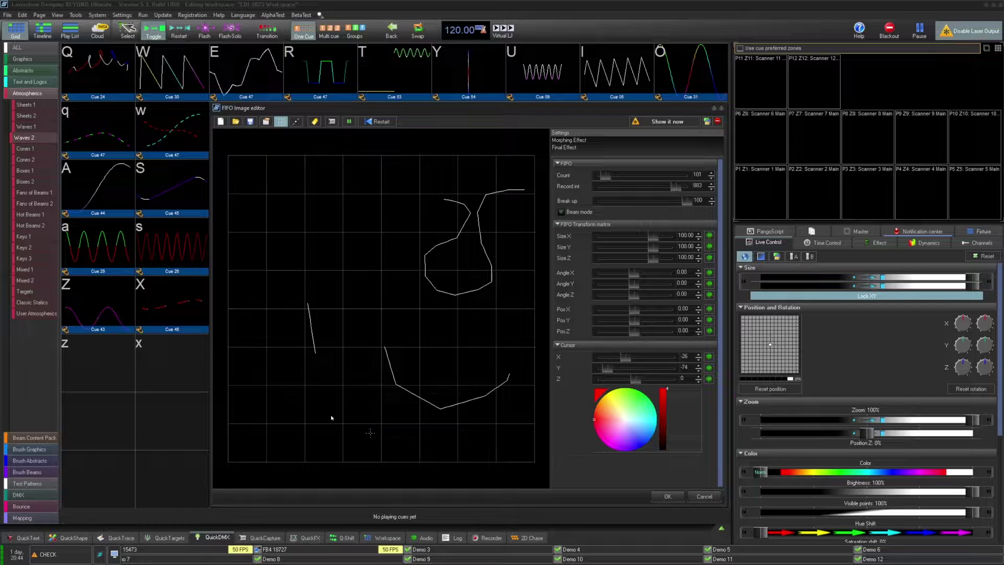
Step: Set Count to 203, Record int to 30 and Break up to 100, testing them with freehand curves
mouse_move(397, 200)
left_mouse_down()
mouse_move(425, 351)
mouse_move(529, 322)
left_mouse_up()
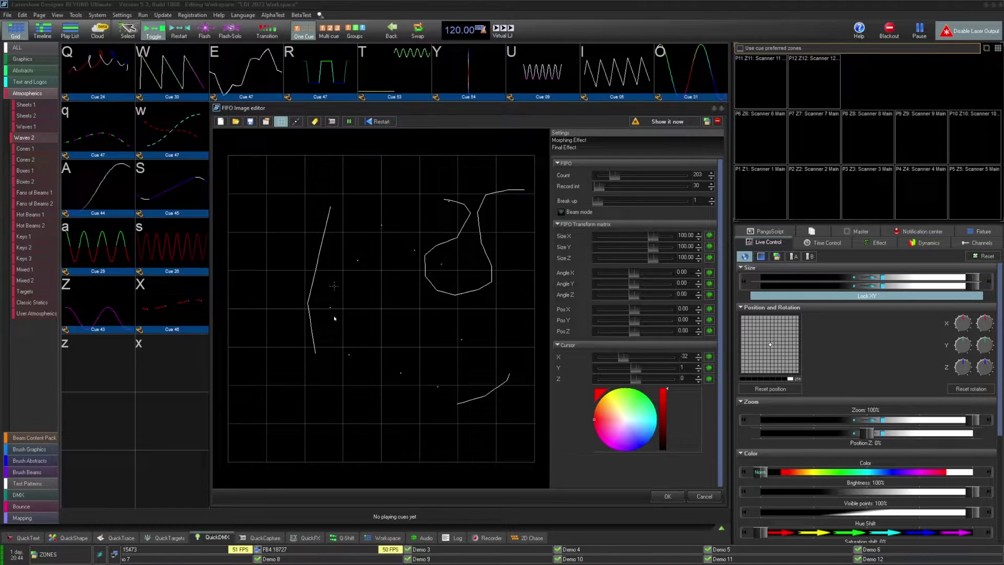
mouse_move(473, 297)
left_mouse_down()
mouse_move(362, 304)
mouse_move(398, 292)
mouse_move(460, 329)
mouse_move(520, 271)
left_mouse_up()
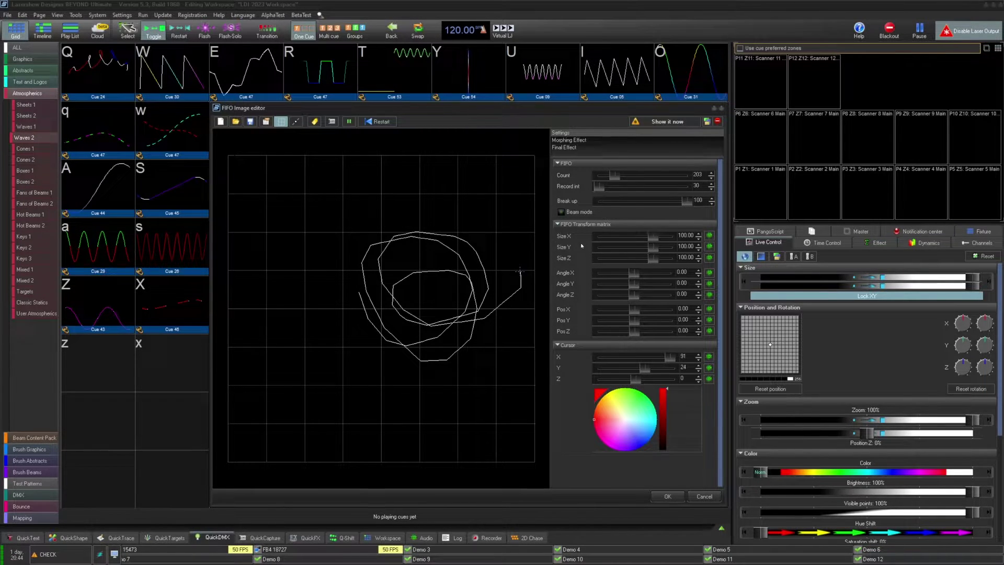
mouse_move(499, 204)
left_mouse_down()
mouse_move(442, 379)
mouse_move(416, 235)
mouse_move(380, 419)
left_mouse_up()
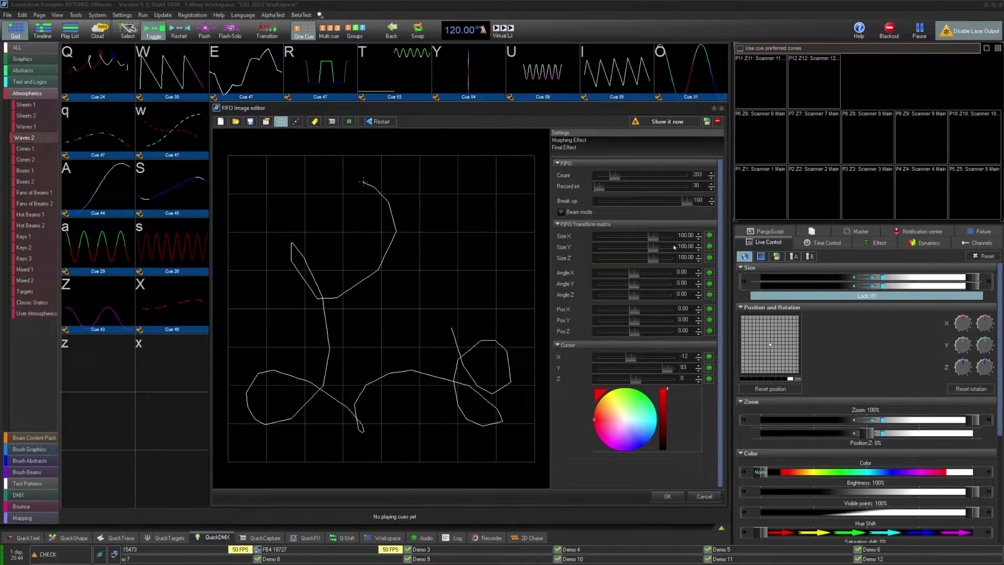
Step: Try Size X at 81.48 and Pos Y at 48.15 in the FIFO transform matrix, resetting each after drawing
left_click_drag(657, 240, 653, 240)
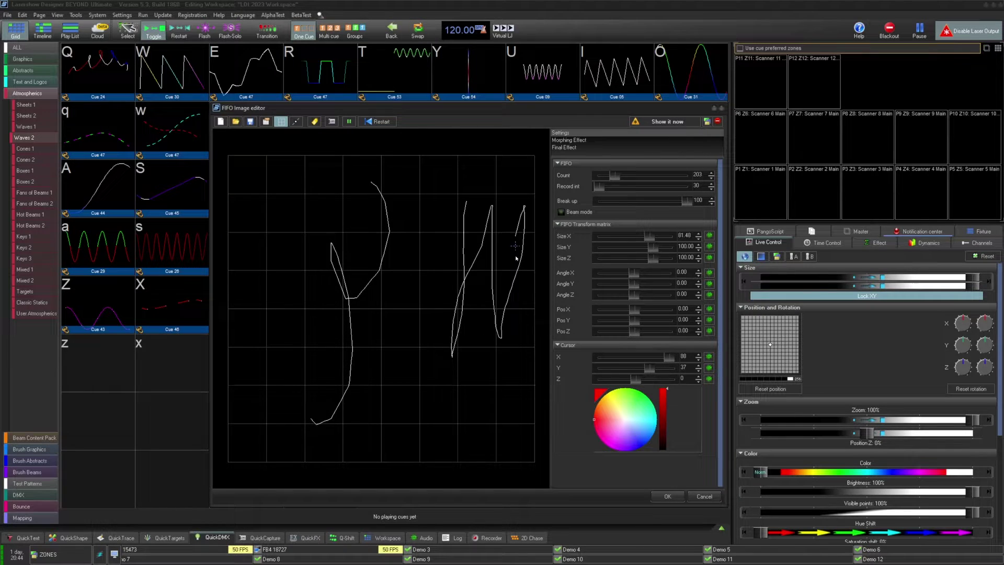
right_click(649, 237)
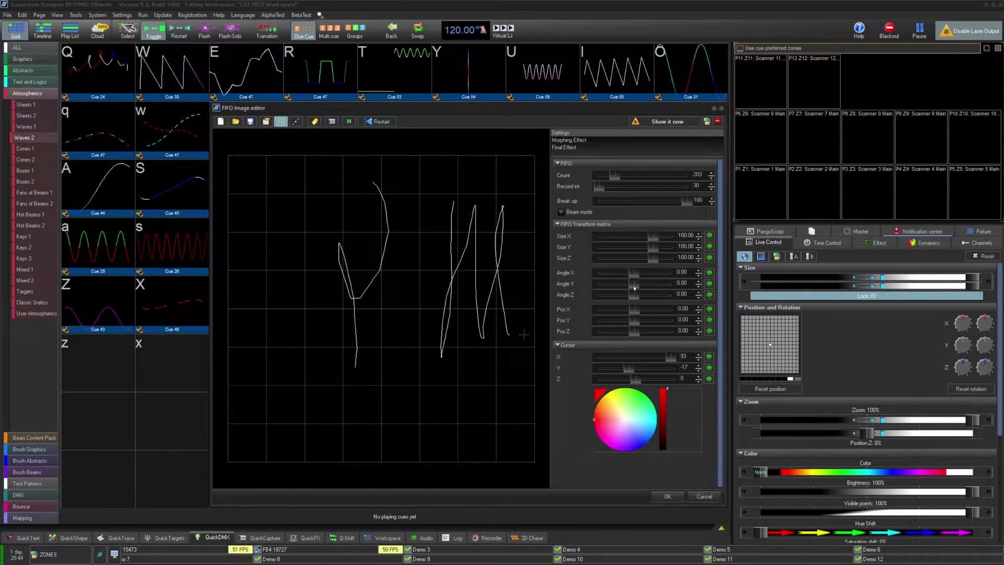
left_click_drag(635, 321, 500, 327)
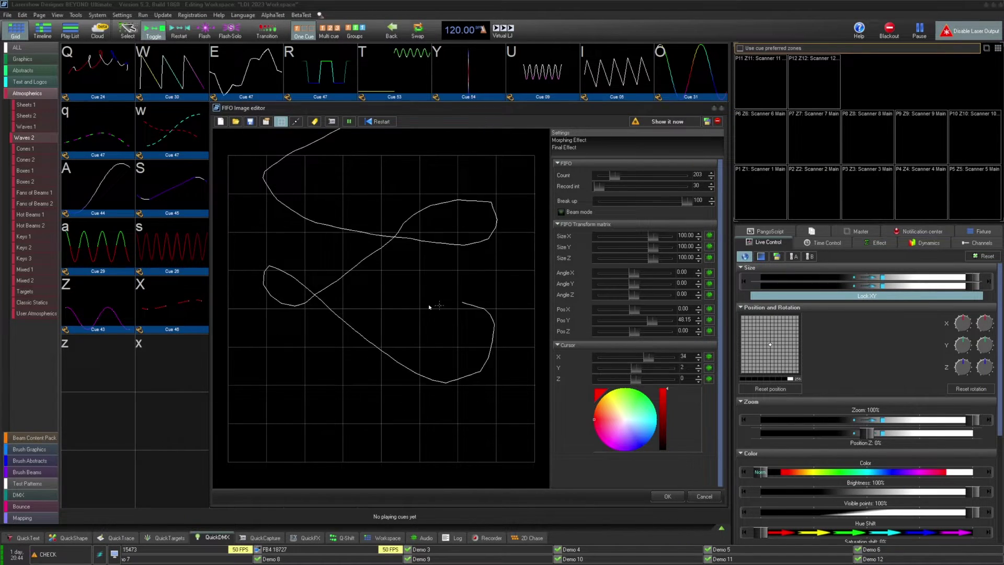
left_click_drag(297, 399, 295, 394)
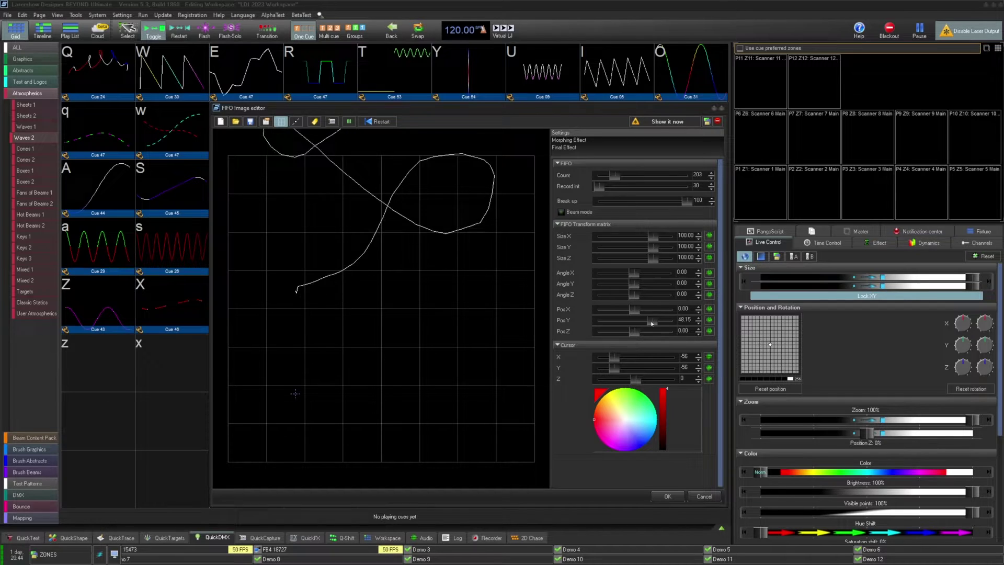
right_click(651, 322)
Step: Try an increased Angle Y in the FIFO transform matrix with a freehand curve, then reset the angle
left_click_drag(635, 286, 643, 285)
mouse_move(465, 278)
left_mouse_down()
mouse_move(439, 399)
mouse_move(439, 240)
mouse_move(485, 387)
left_mouse_up()
right_click(654, 285)
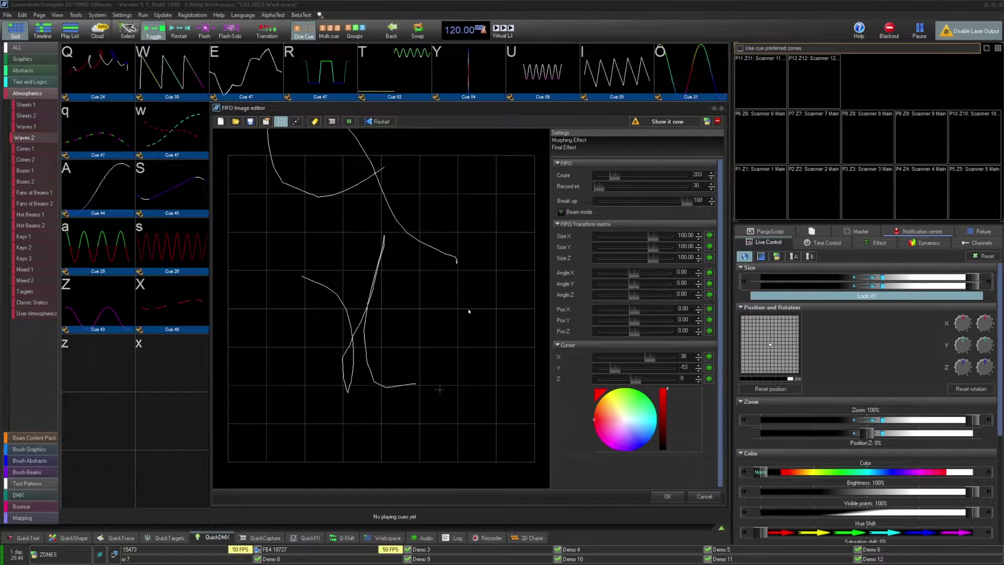
Step: Draw new freehand loops on the canvas with the default transform values
mouse_move(473, 307)
left_mouse_down()
mouse_move(459, 338)
mouse_move(512, 392)
mouse_move(489, 216)
mouse_move(452, 358)
left_mouse_up()
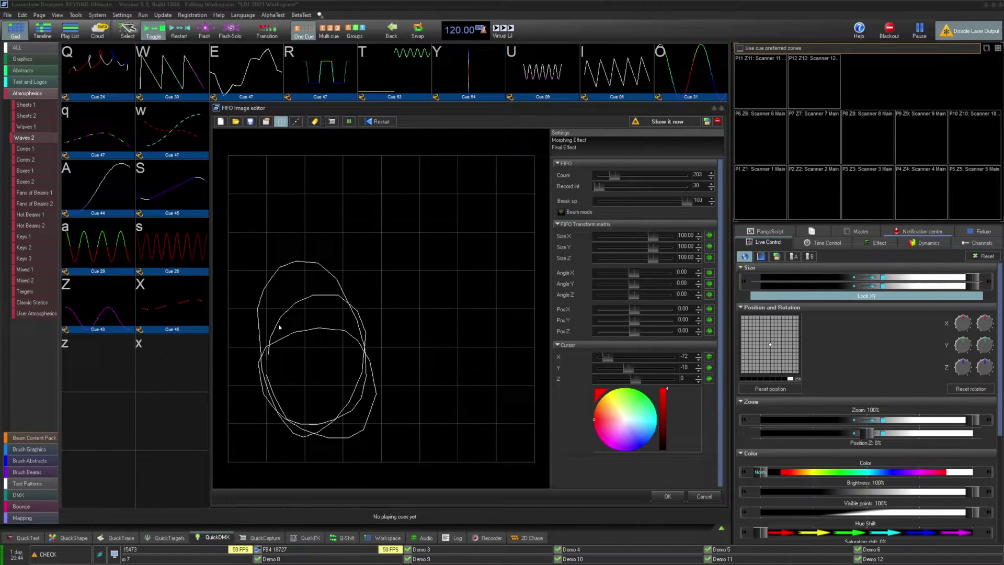
left_click(582, 141)
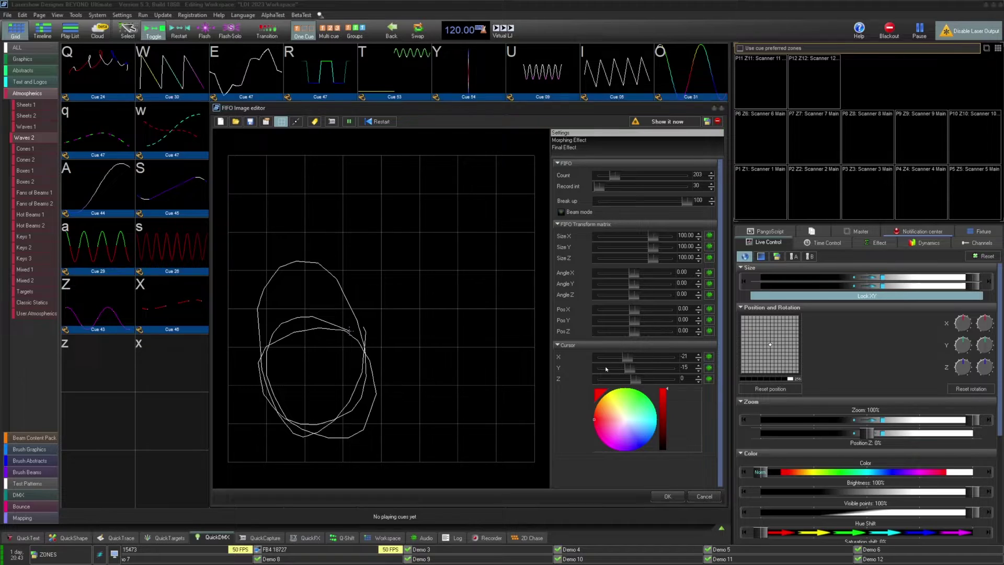
mouse_move(463, 246)
left_mouse_down()
mouse_move(453, 402)
mouse_move(479, 247)
mouse_move(278, 356)
mouse_move(412, 268)
left_mouse_up()
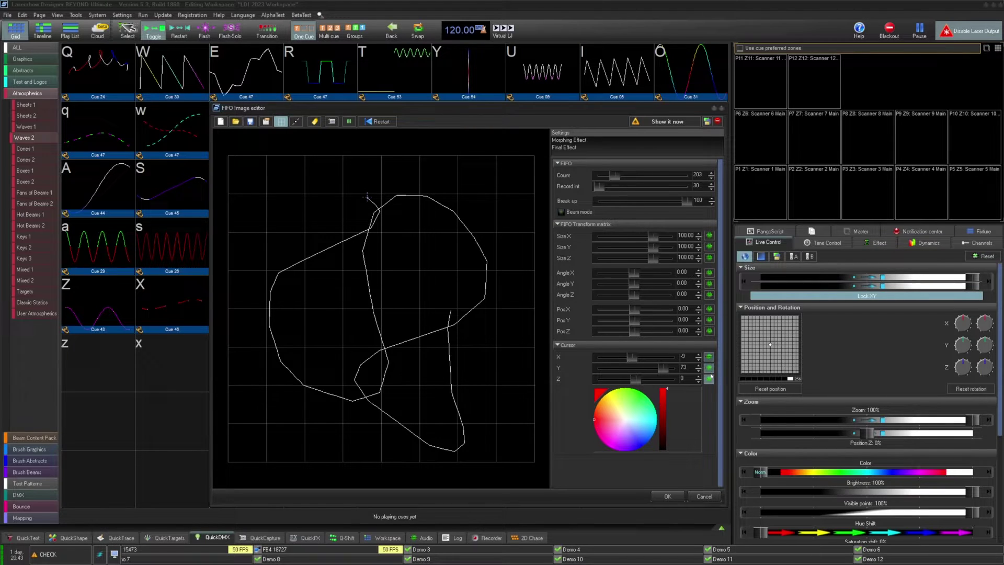
Step: Review the 50% and 100% keys of the morphing Key effect - Size and enable the effect
left_click(578, 140)
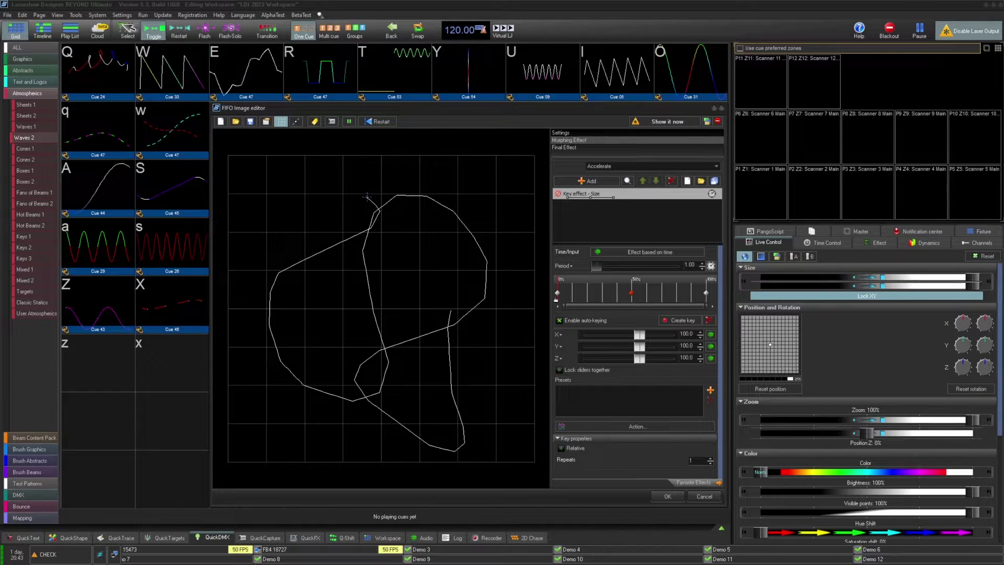
left_click(632, 294)
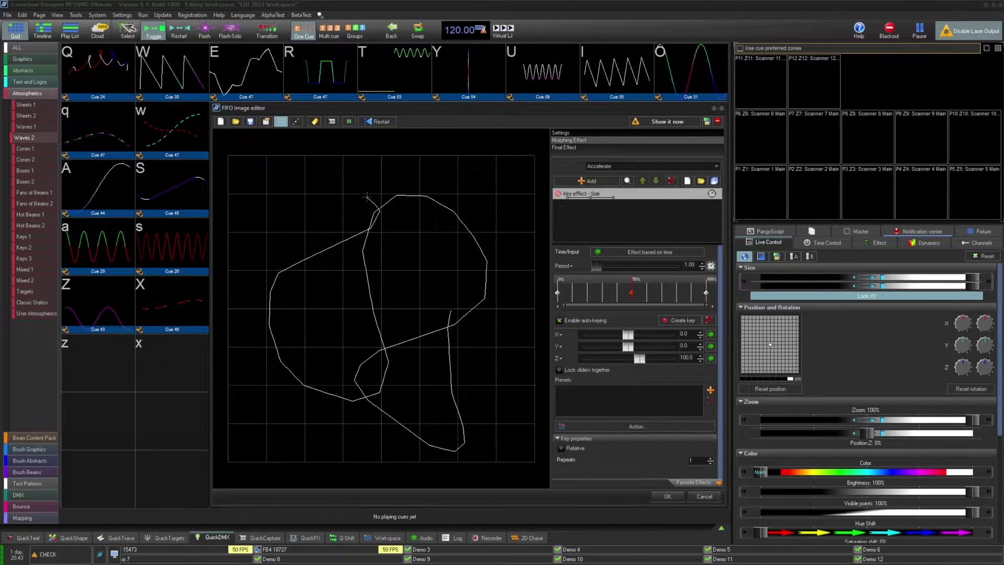
left_click(705, 292)
left_click(559, 194)
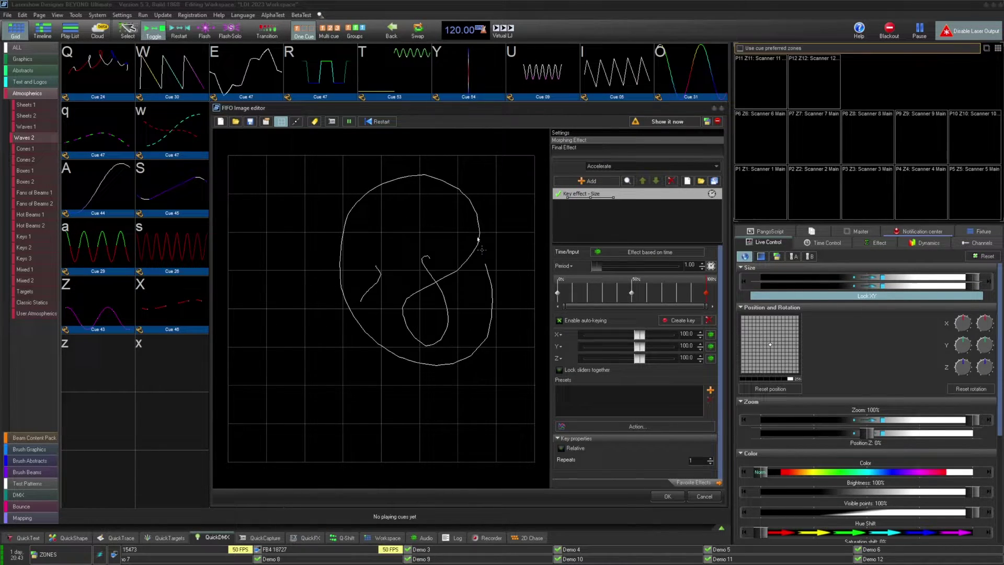
Step: Try the Decelerate option for the morphing effect and return it to Accelerate
left_click(601, 166)
left_click(605, 198)
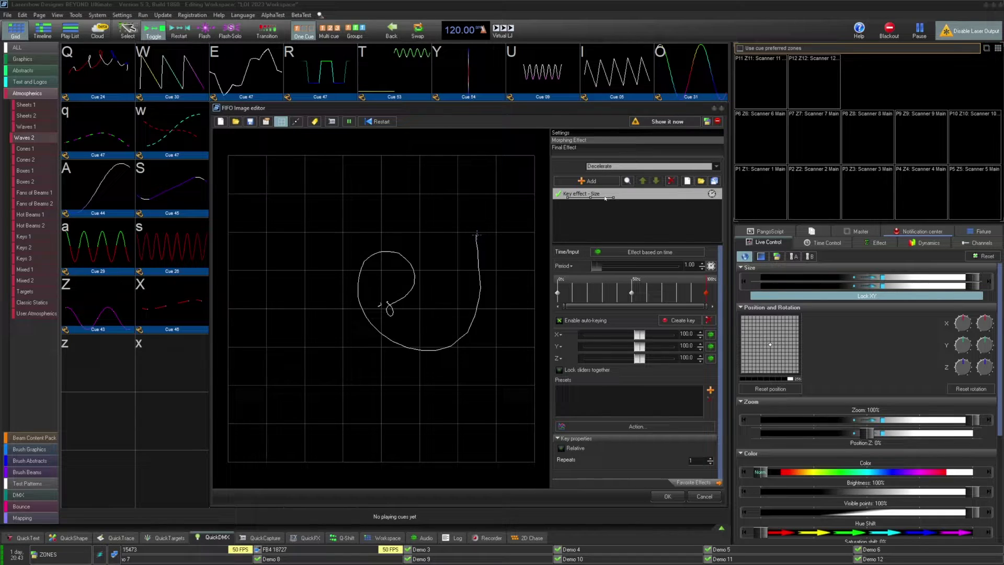
left_click(617, 167)
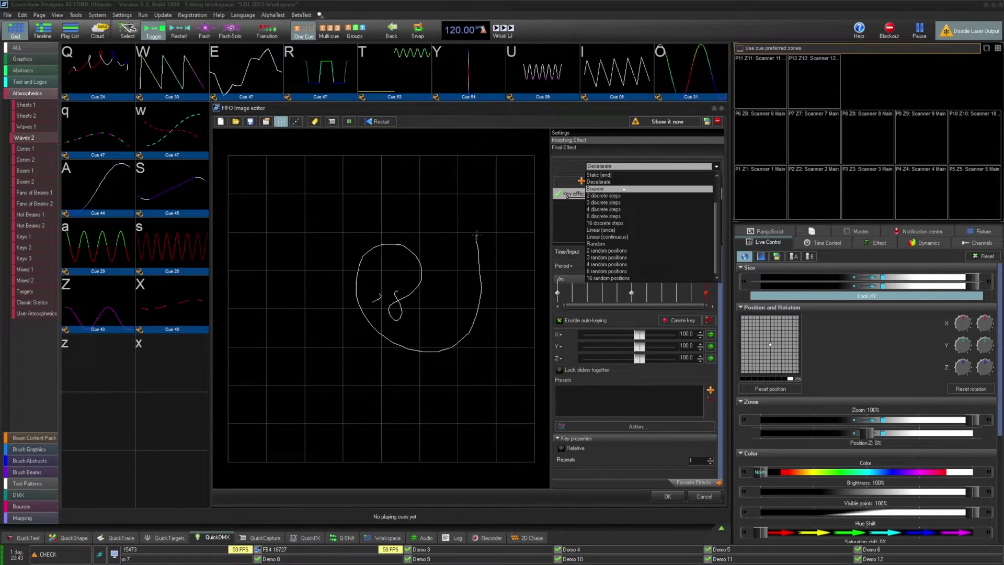
left_click_drag(718, 207, 718, 186)
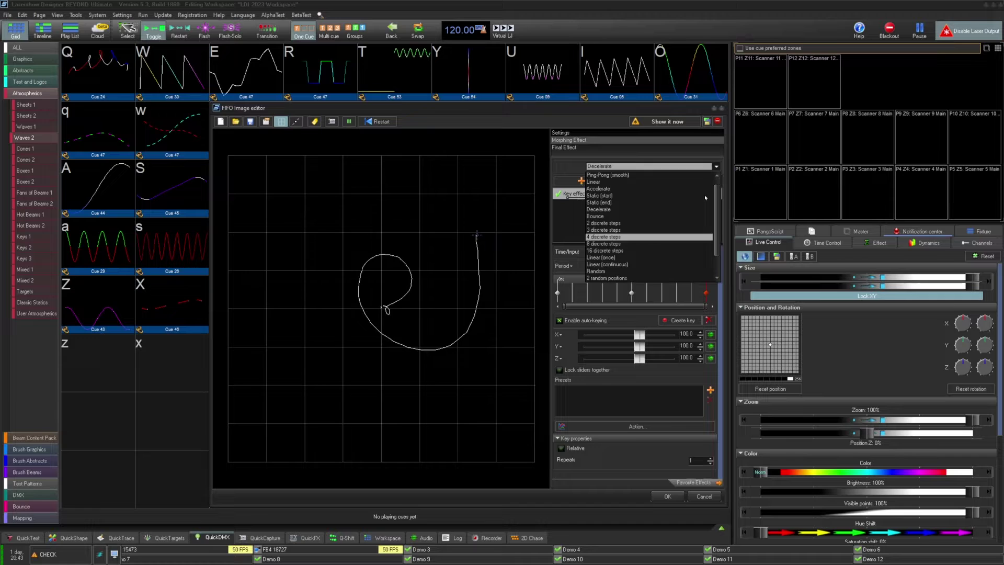
left_click(607, 189)
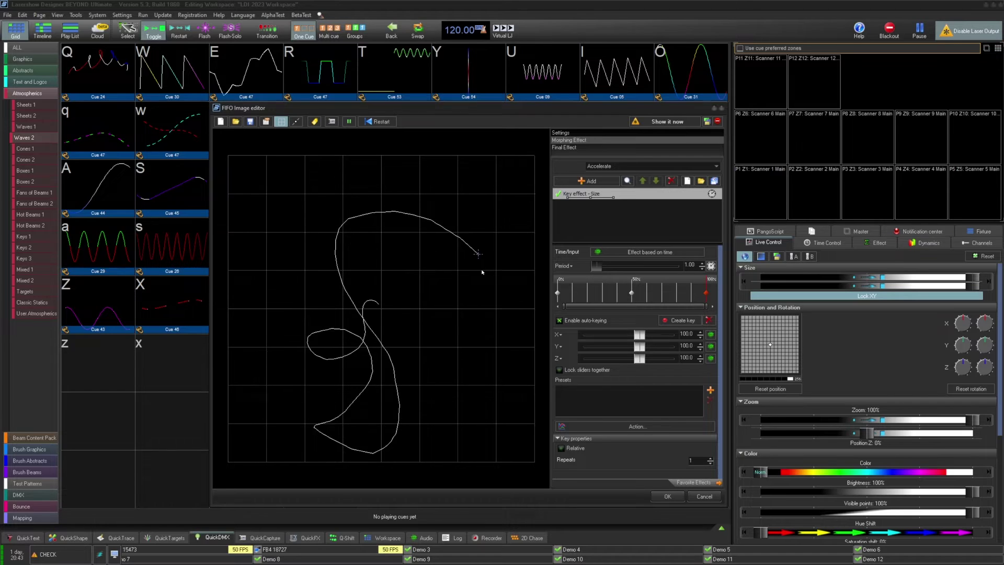
Step: In the Final Effect, enable the By Points color gradient, Key effect - Size, Key effect - Roto Clone and the oscillating Rotation Z effect
left_click(570, 147)
left_click(627, 190)
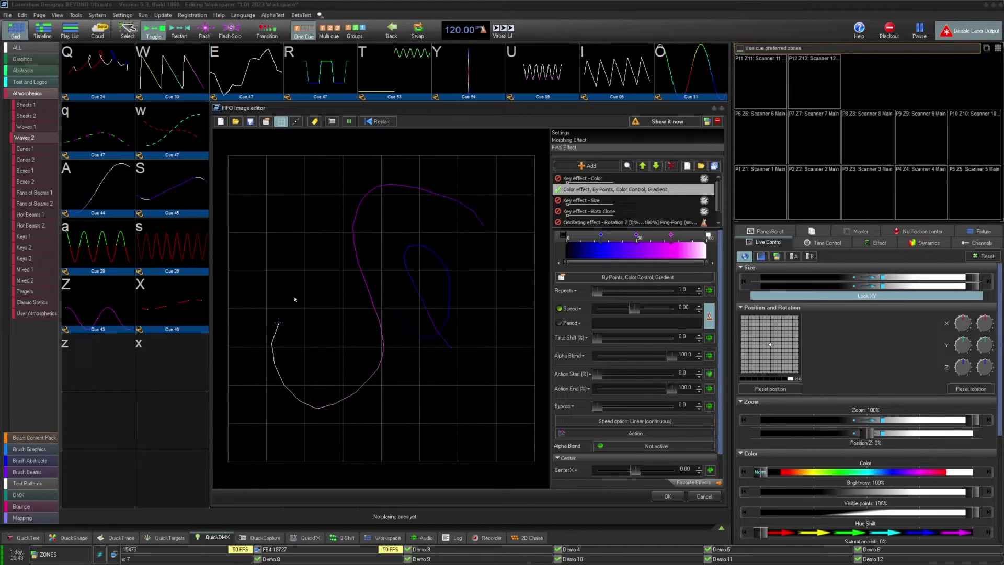
left_click(558, 200)
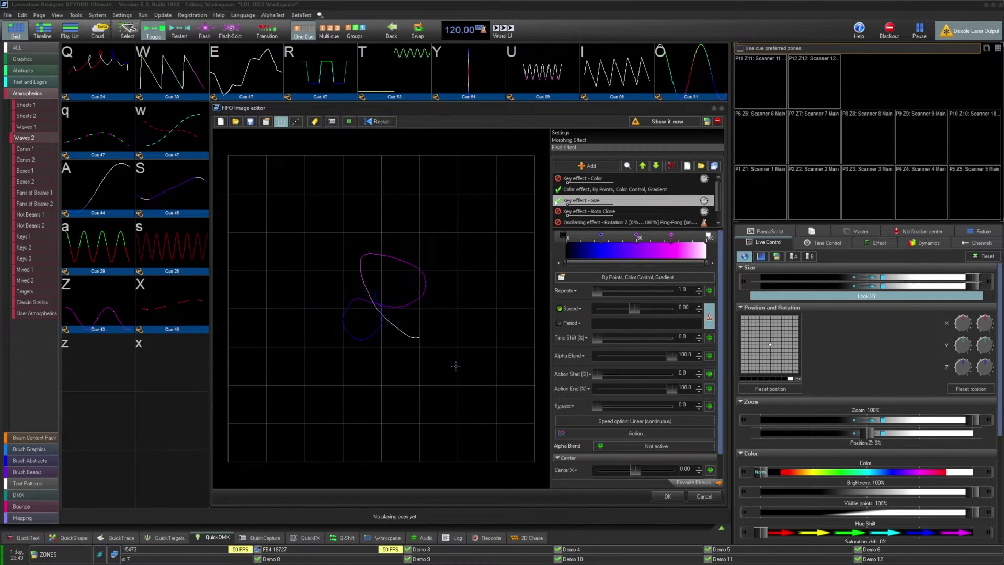
left_click(558, 211)
left_click(573, 223)
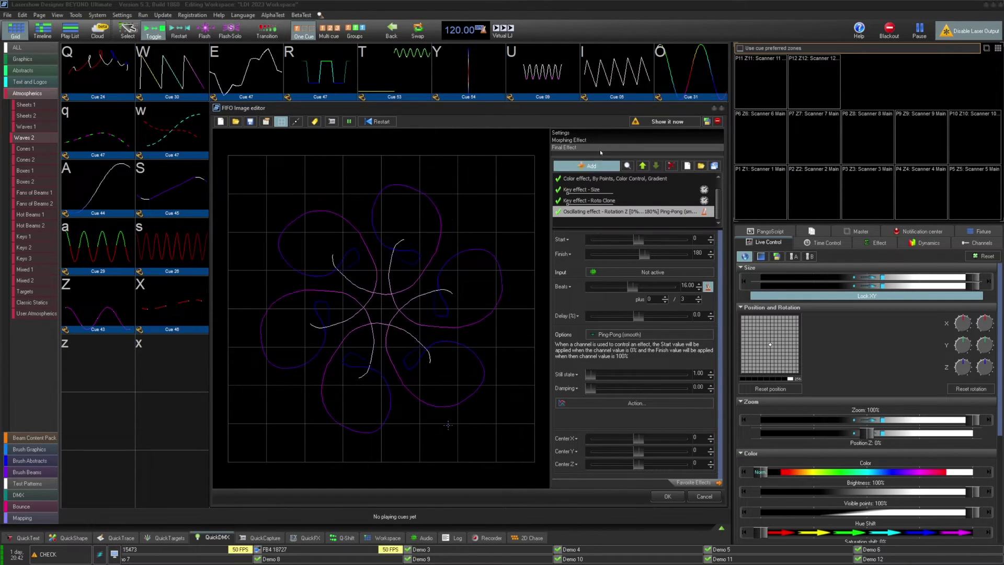
Step: Disable Key effect - Size in the Morphing Effect
left_click(575, 141)
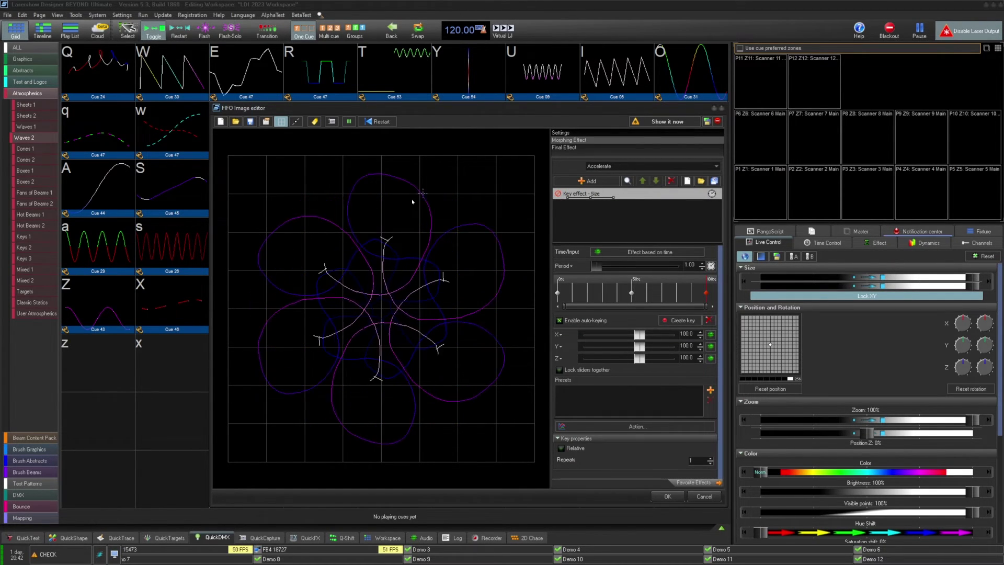